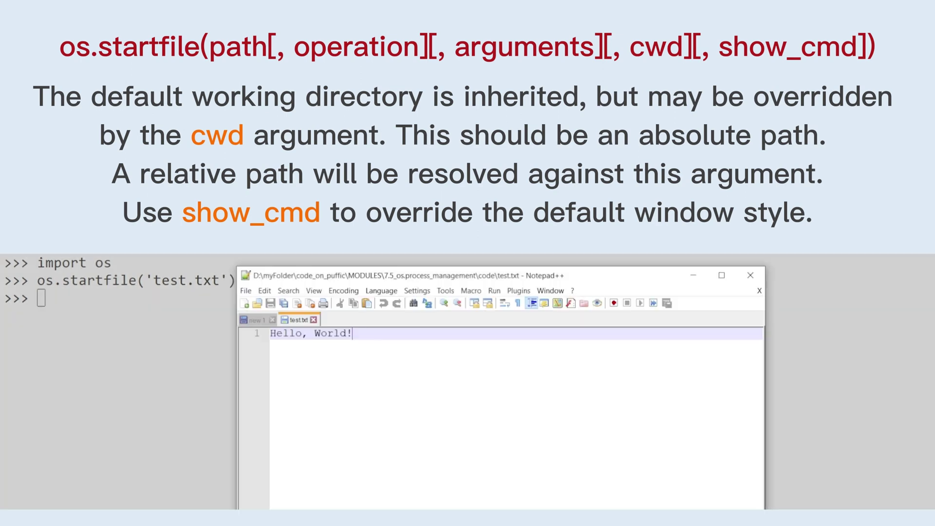
Step: Drag the Notepad++ window showing test.txt with 'Hello, World!' slightly lower
left_click_drag(624, 276, 615, 325)
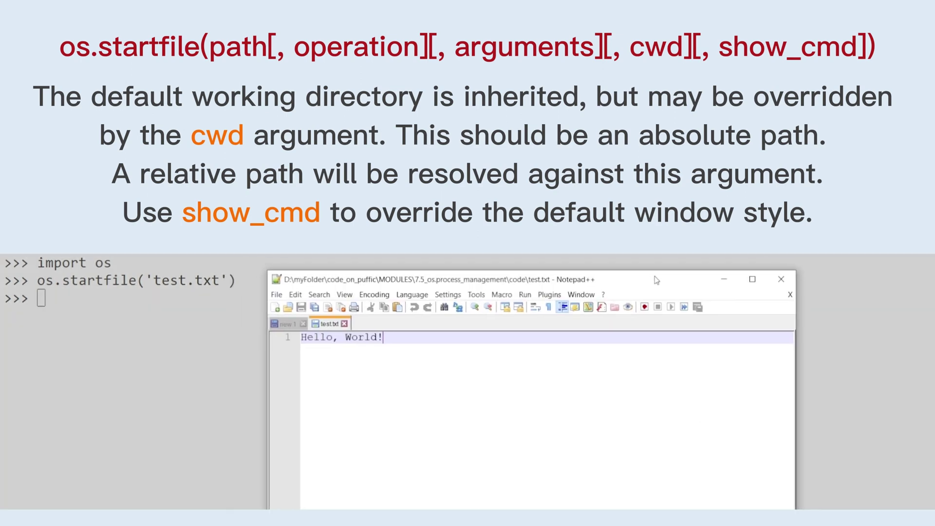